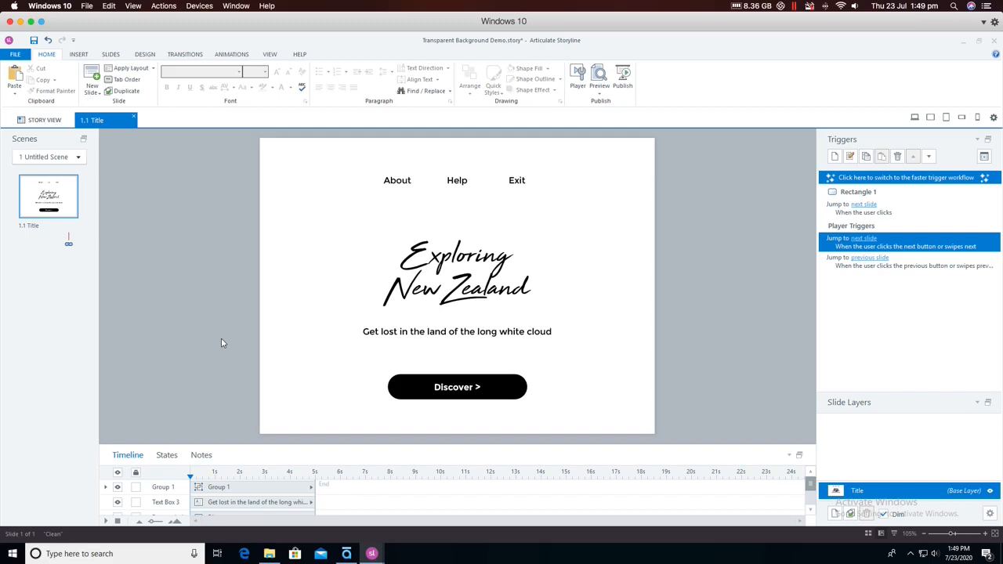
- Disable the Prev and Next buttons and the Prev and Next swipe gestures in the properties of slide 1.1 Title
click(989, 514)
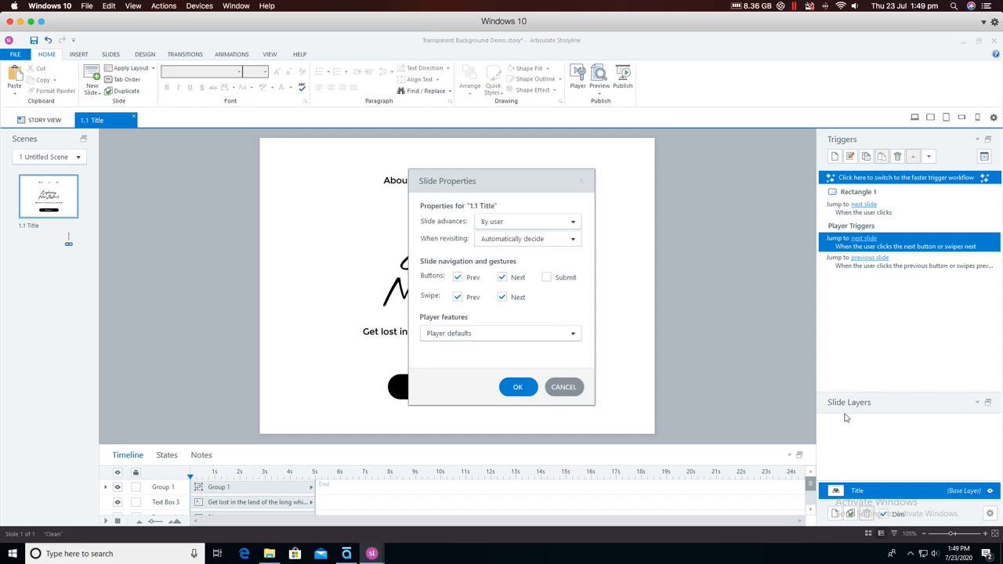
click(457, 278)
click(502, 277)
click(502, 297)
click(458, 297)
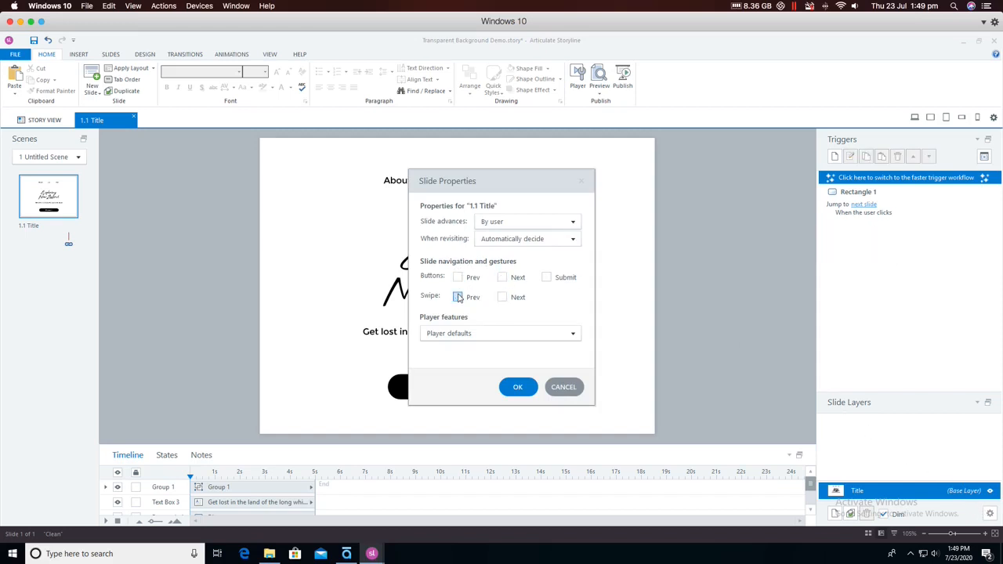
click(514, 385)
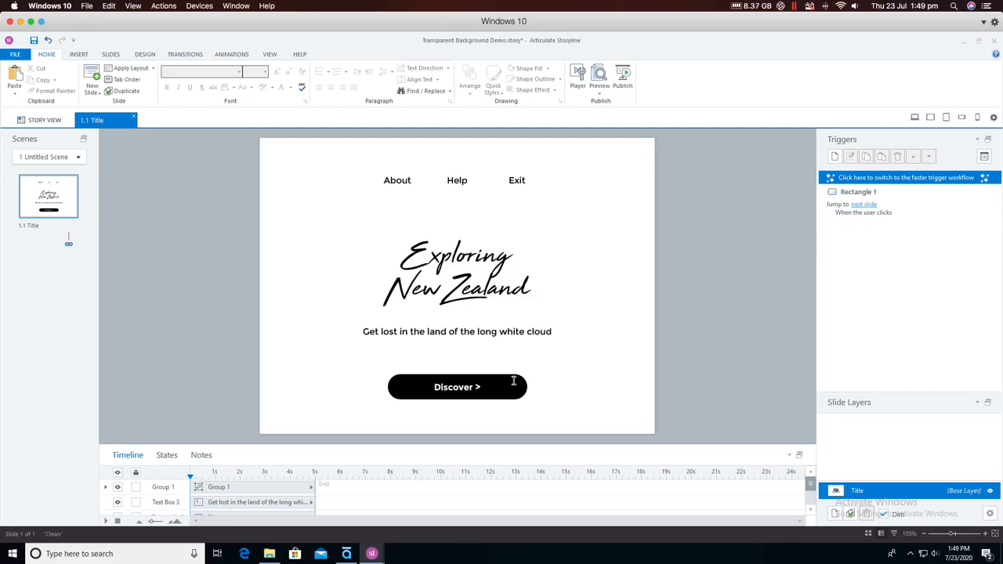
- In the player's advanced color editing, select Base >> Slide Background with 100% transparency and accept the player settings
click(577, 76)
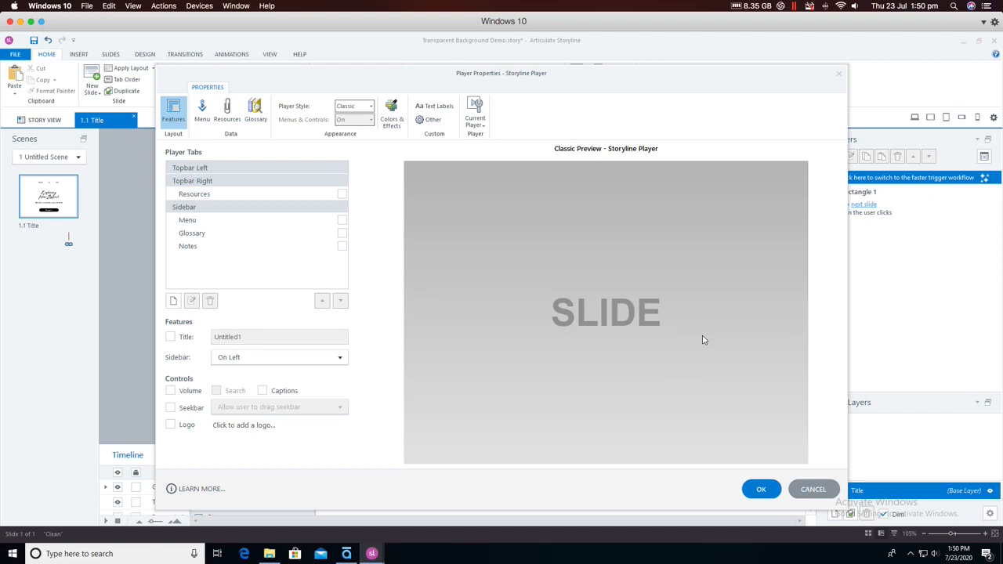
click(390, 110)
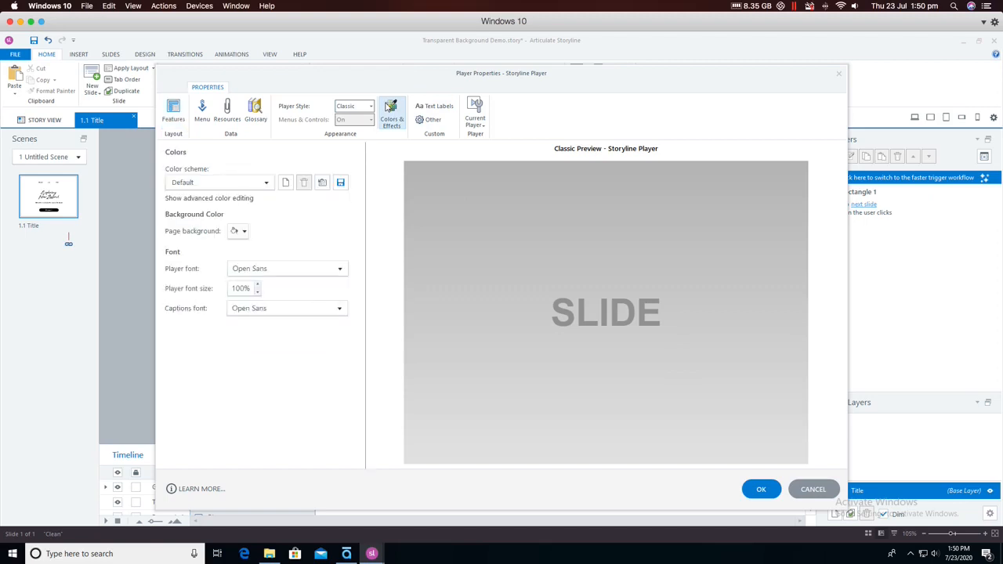
click(214, 199)
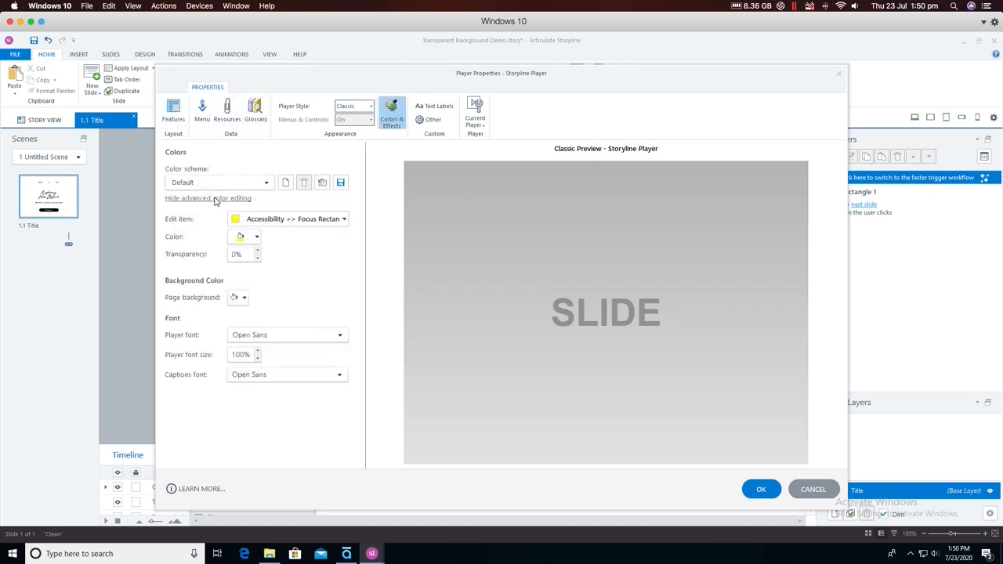
click(335, 220)
mouse_move(287, 249)
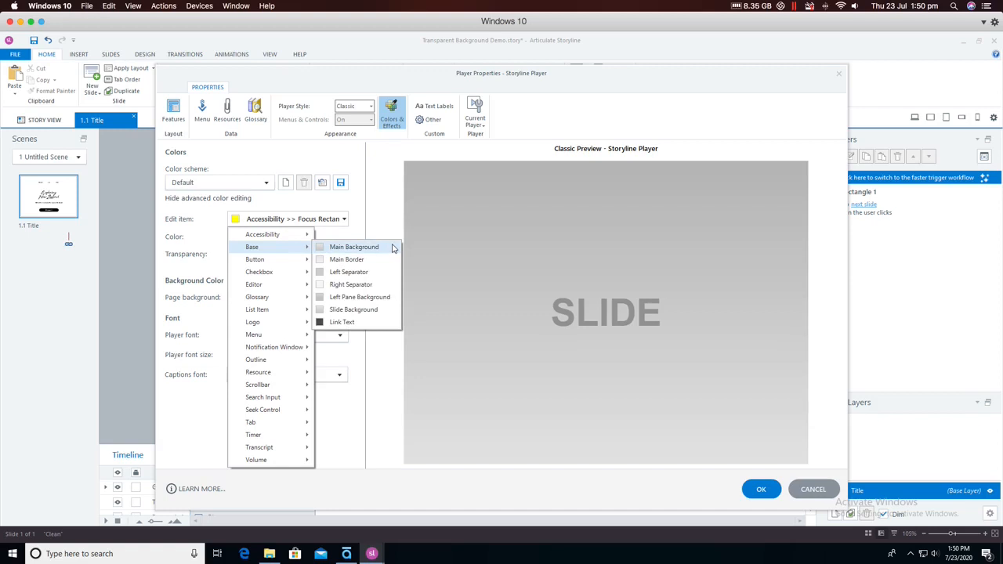
click(357, 311)
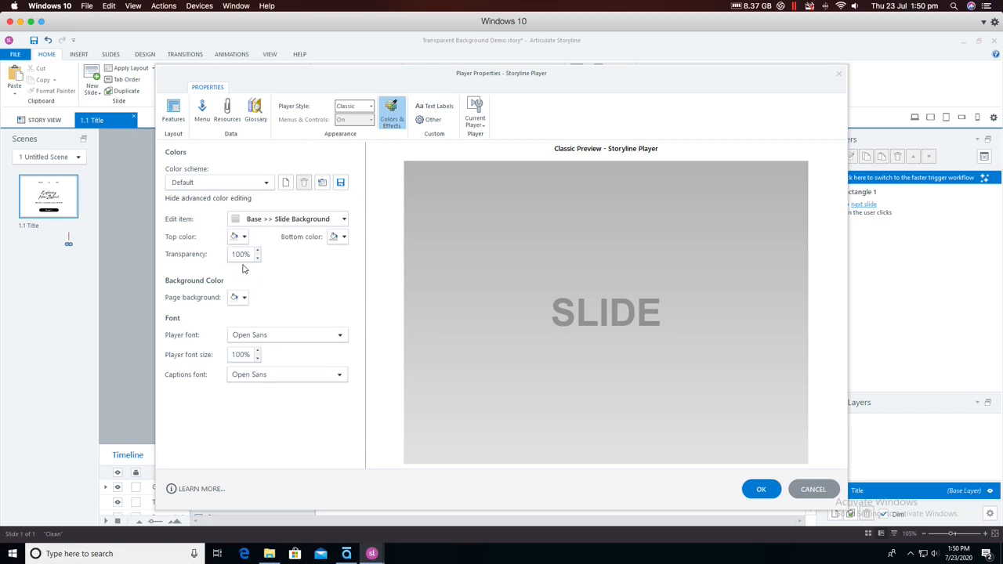
click(757, 488)
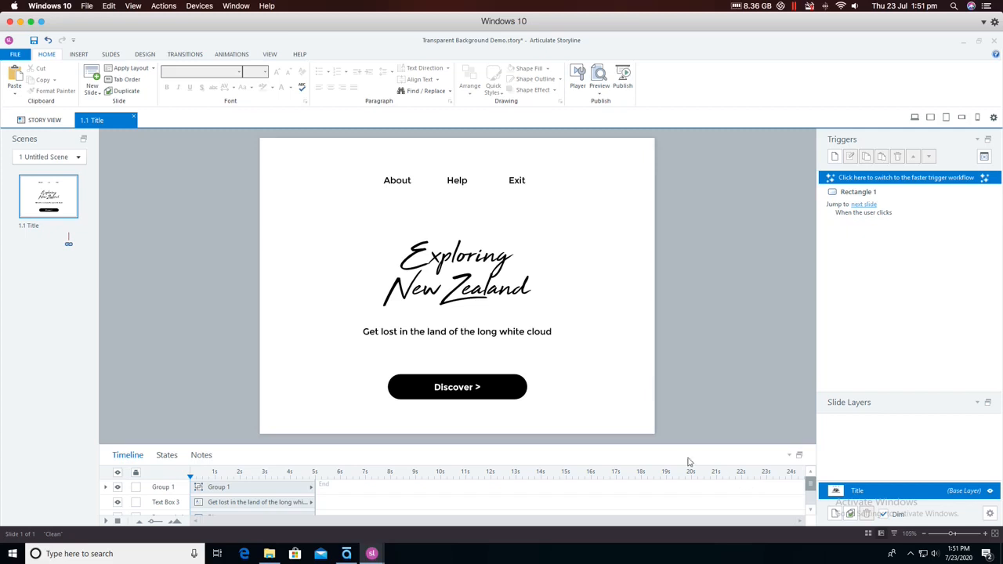
- Copy the entire script from the Execute JavaScript trigger on the Background JS slide of the HotNoodle project
click(380, 552)
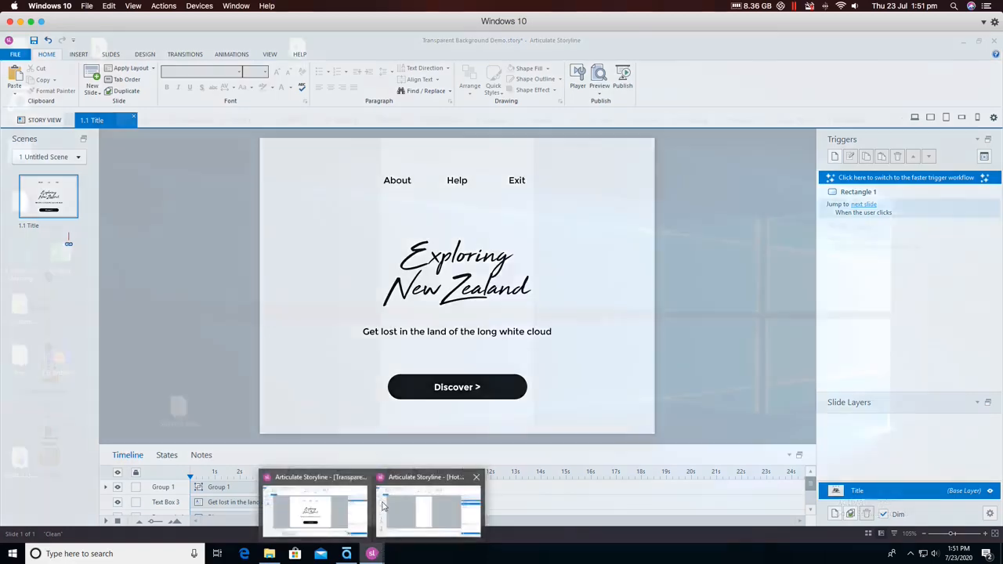
click(383, 508)
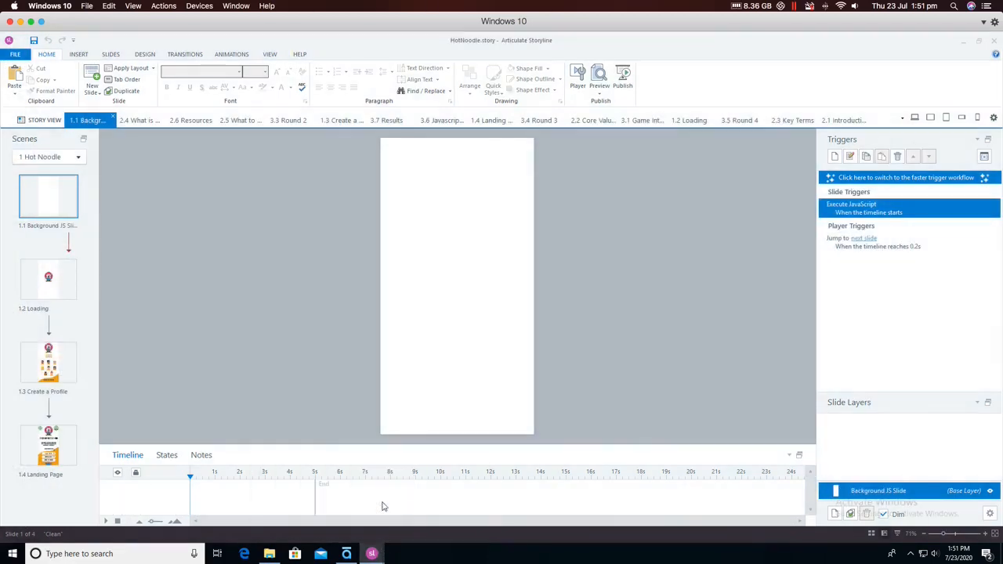
double_click(885, 210)
click(445, 263)
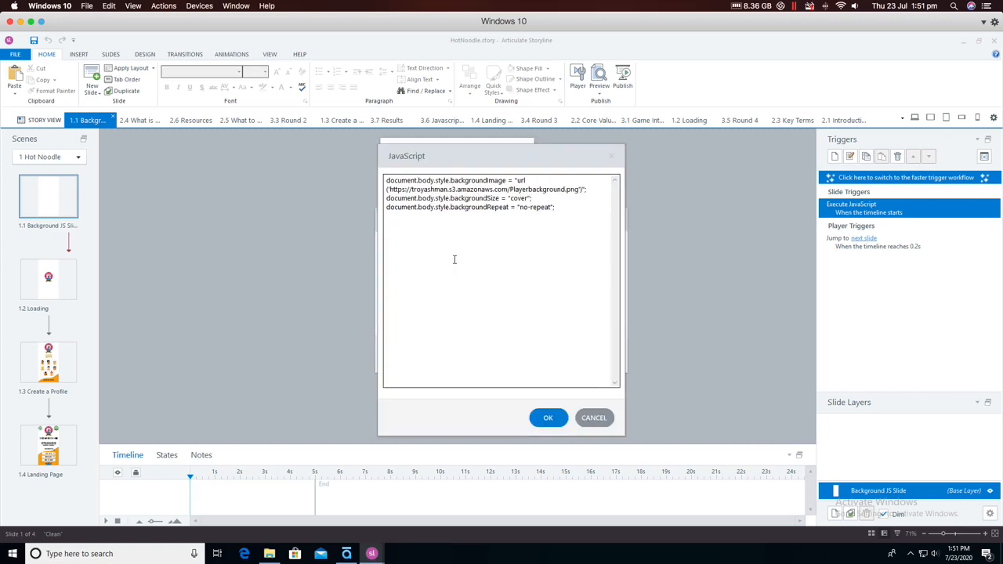
key(ctrl+a)
key(ctrl+c)
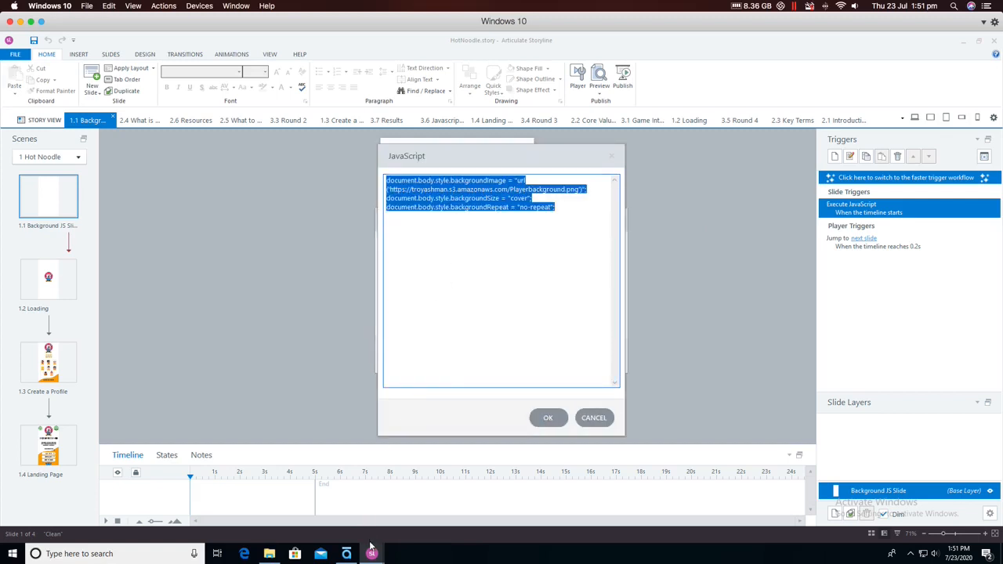
- Switch back to the Transparent Background Demo project and create an Execute JavaScript trigger for when the 1.1 Title timeline starts
mouse_move(371, 548)
click(348, 523)
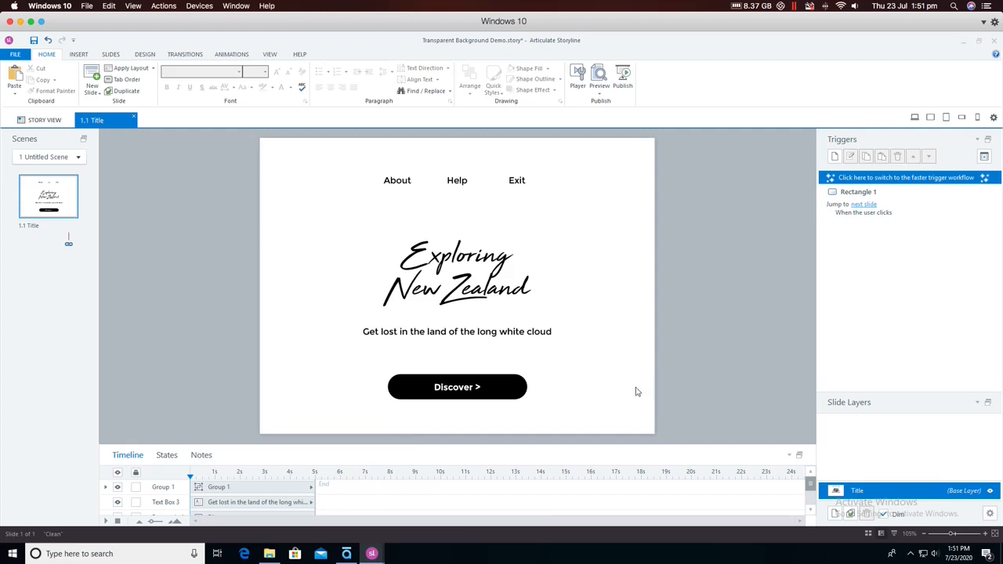
click(834, 158)
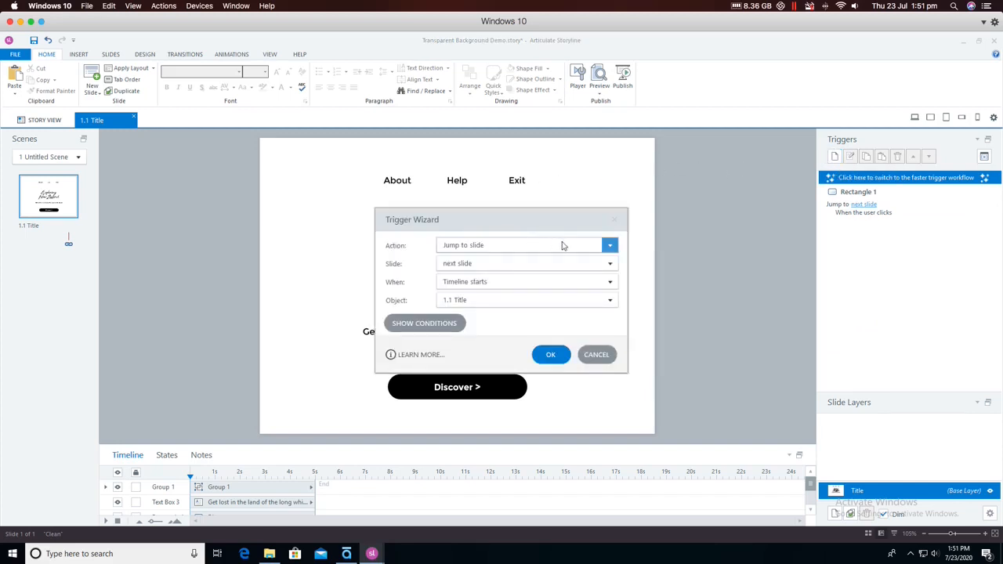
click(610, 245)
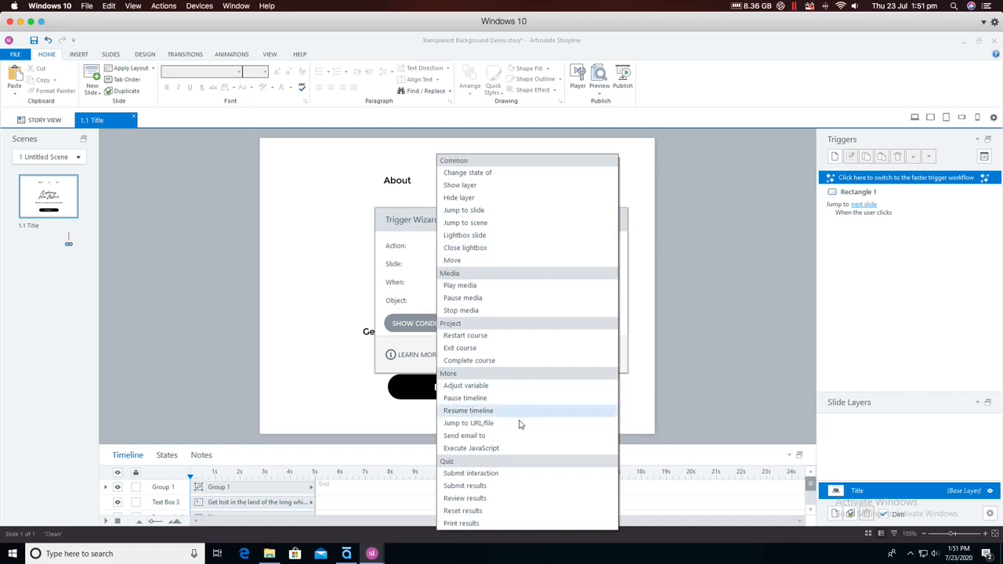
click(526, 448)
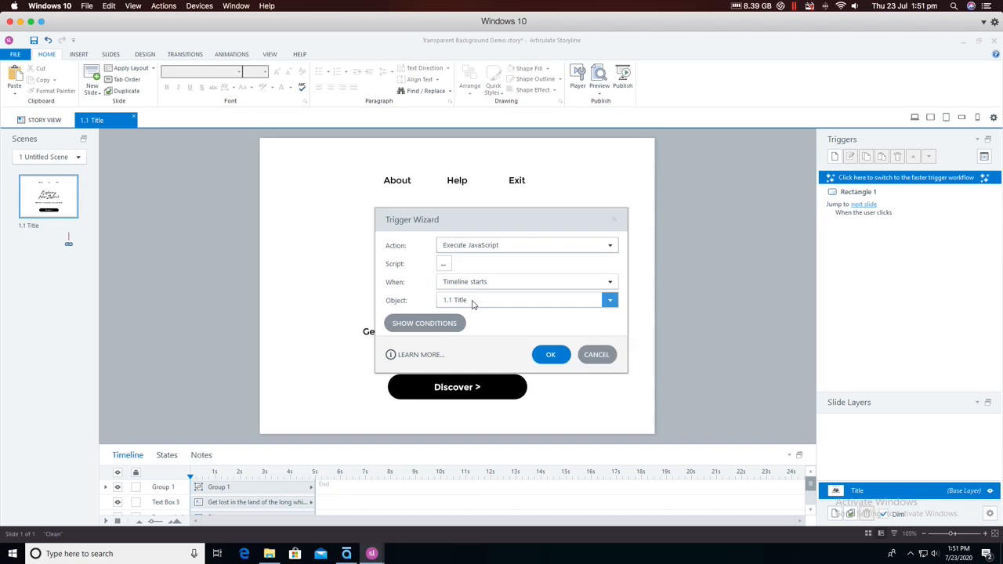
- Widen the new trigger's script editor and paste the copied backgroundImage, backgroundSize and backgroundRepeat code into it
click(445, 266)
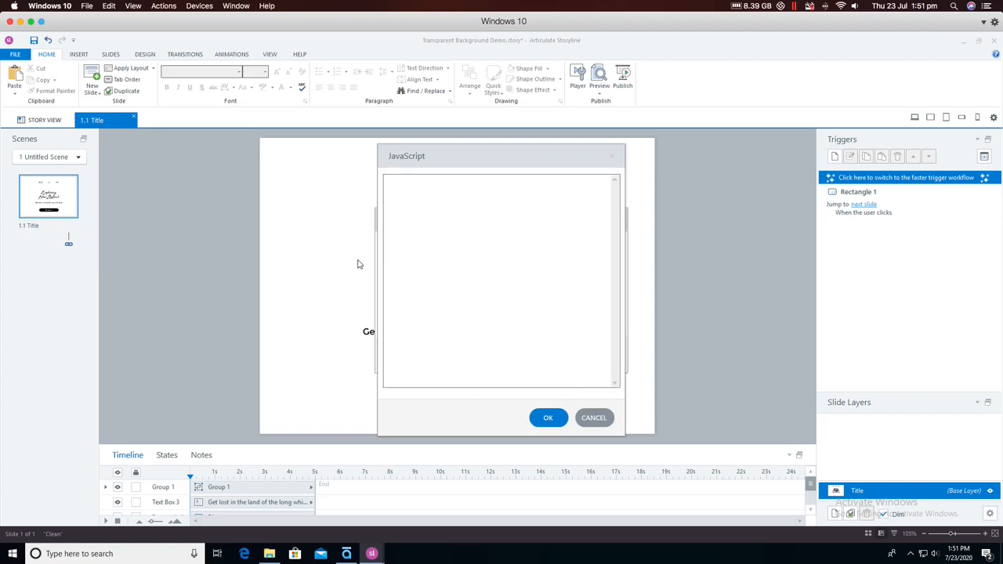
drag(377, 259, 246, 259)
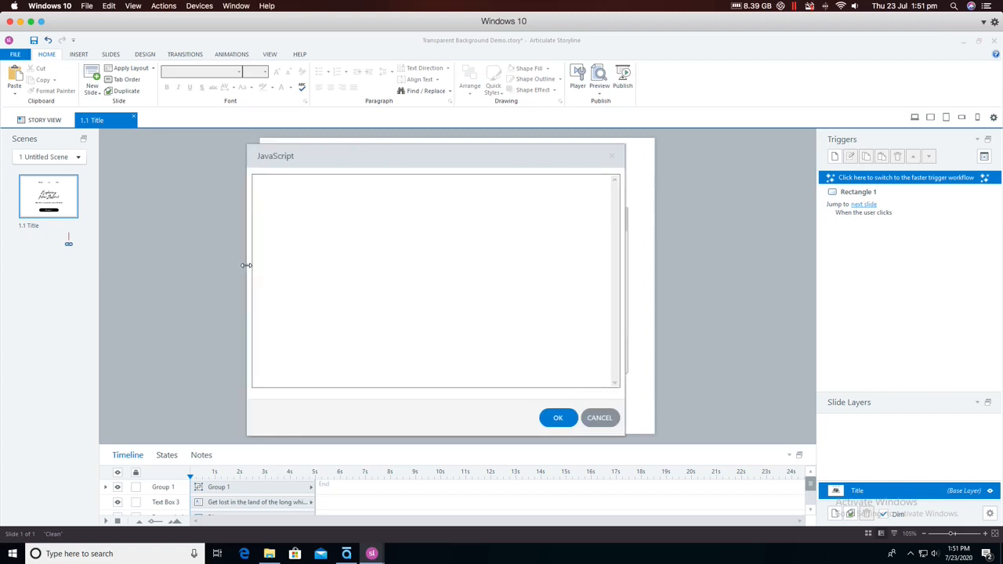
click(317, 257)
key(ctrl+v)
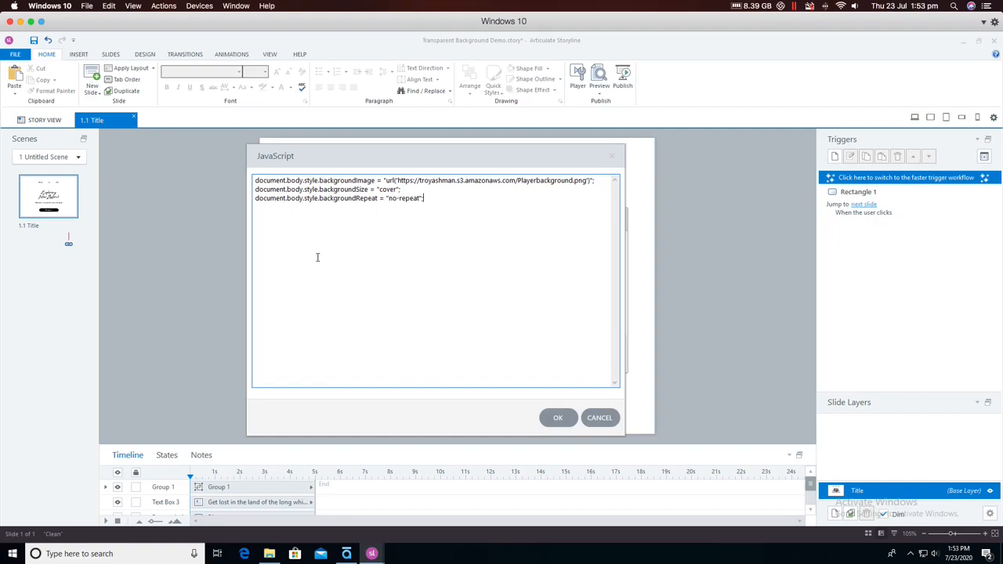
- Copy the link address of background.jpg from Cloudinary in Chrome and replace the Playerbackground.png URL in the Storyline script with it
key(super+Tab)
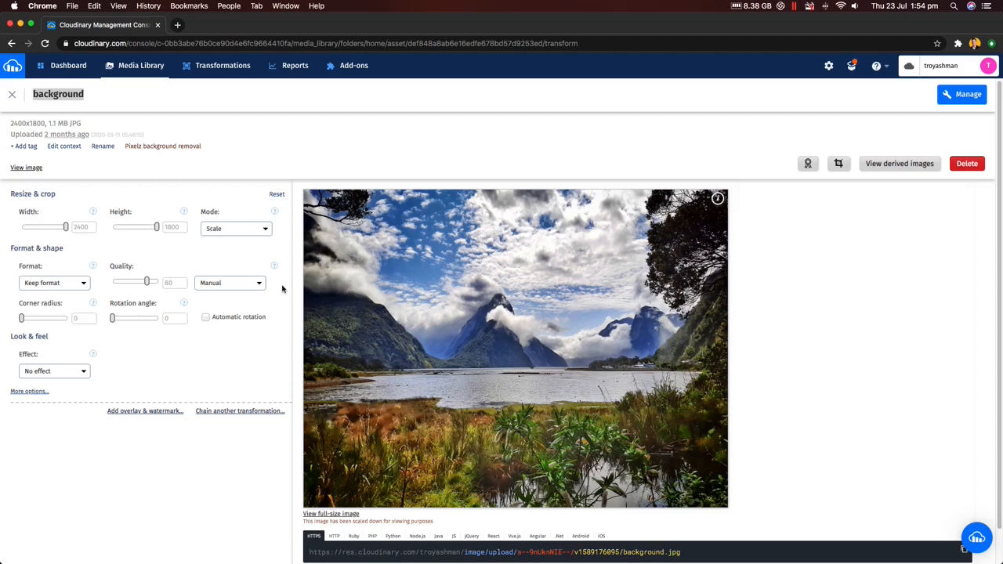
right_click(558, 552)
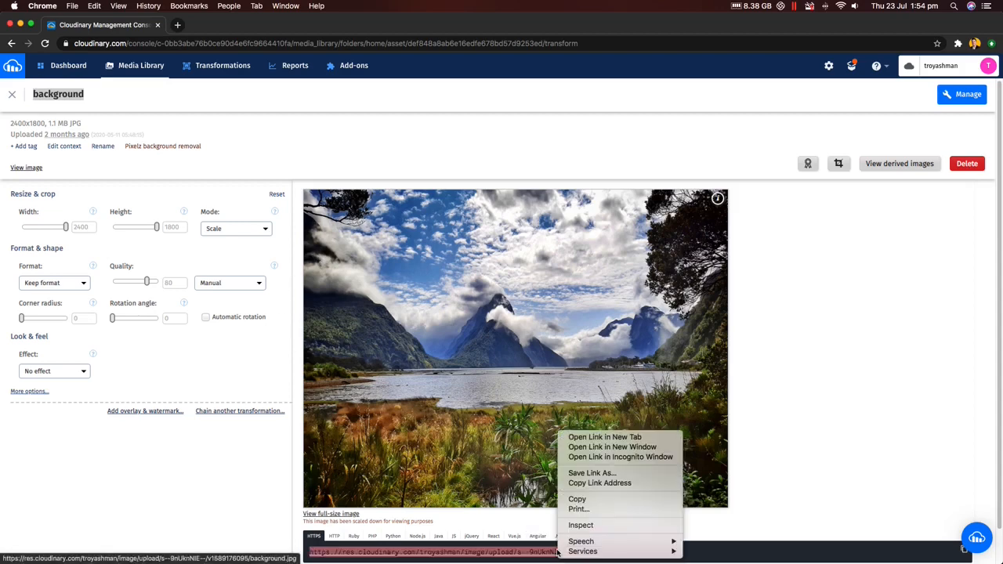
click(585, 482)
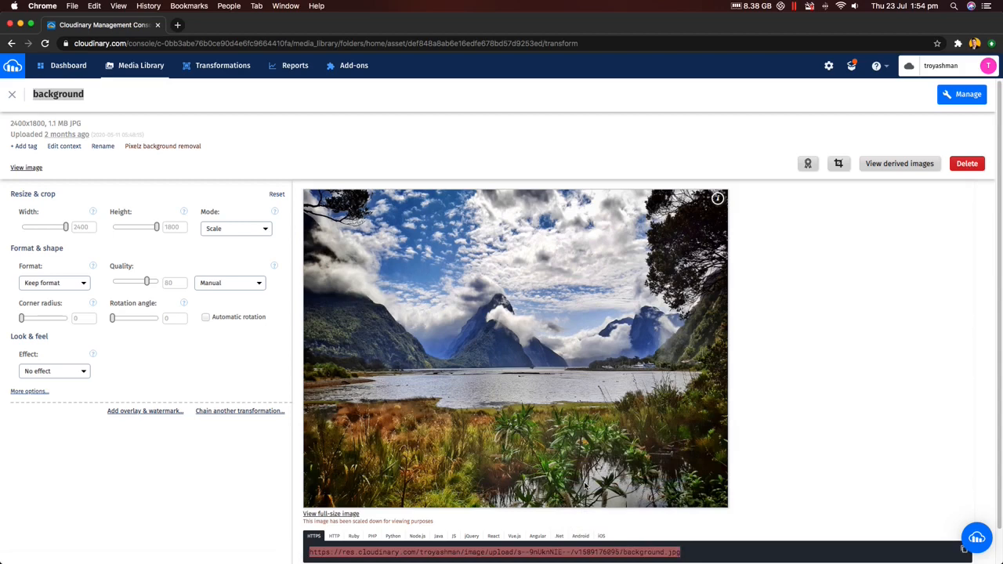
key(super+Tab)
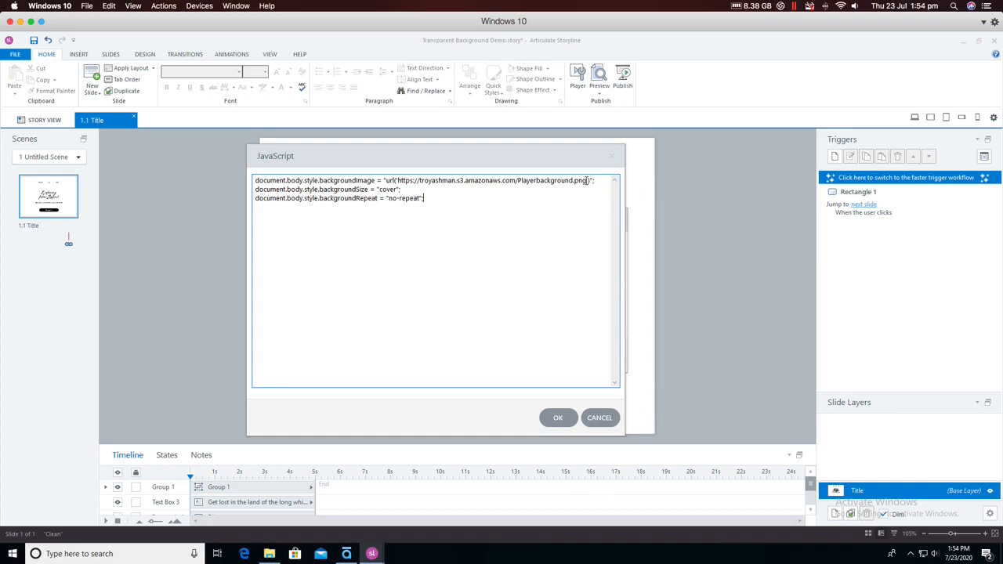
drag(588, 180, 397, 181)
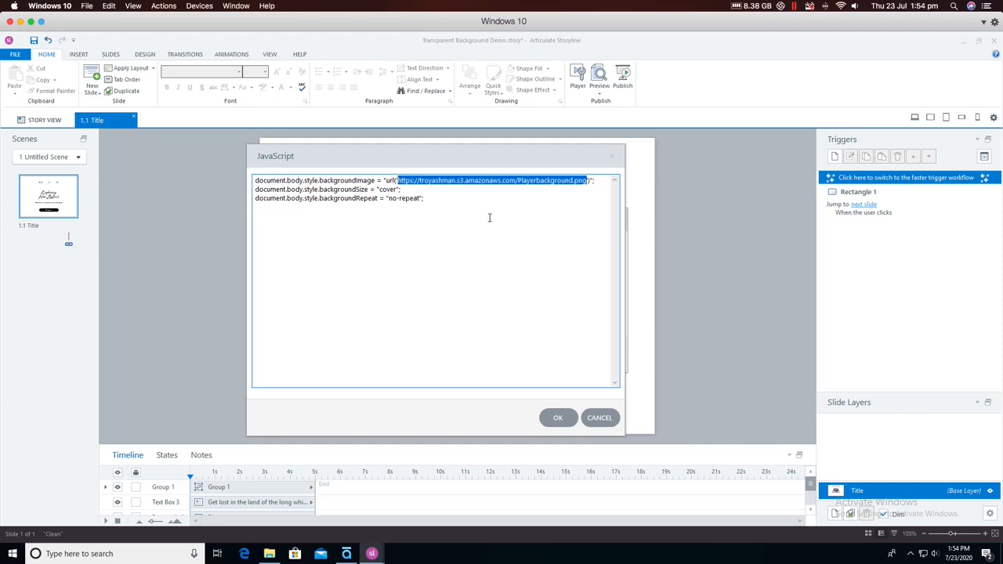
key(ctrl+v)
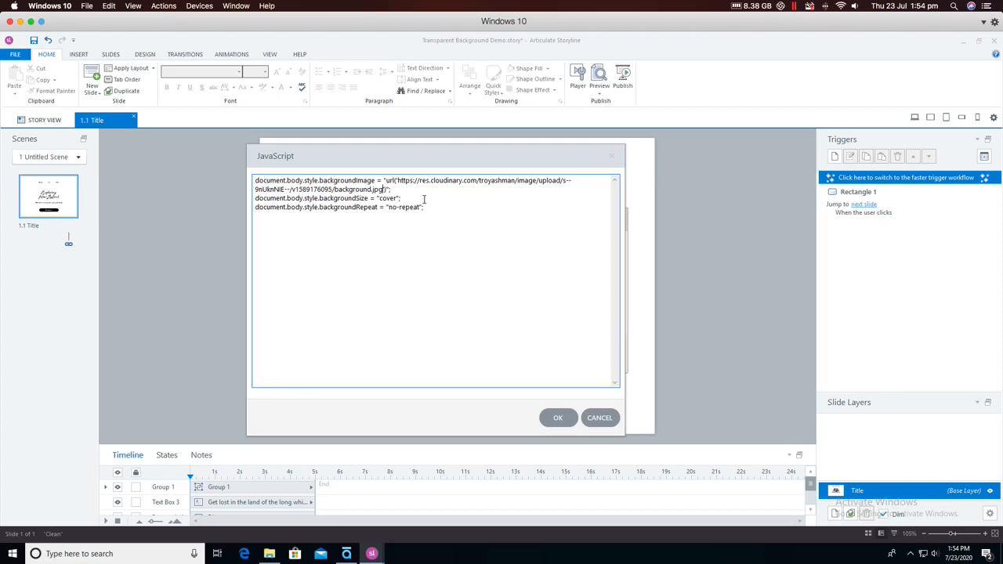
- Review the script's backgroundSize "cover" and backgroundRepeat "no-repeat" lines, and save the script and its trigger
drag(401, 199, 253, 198)
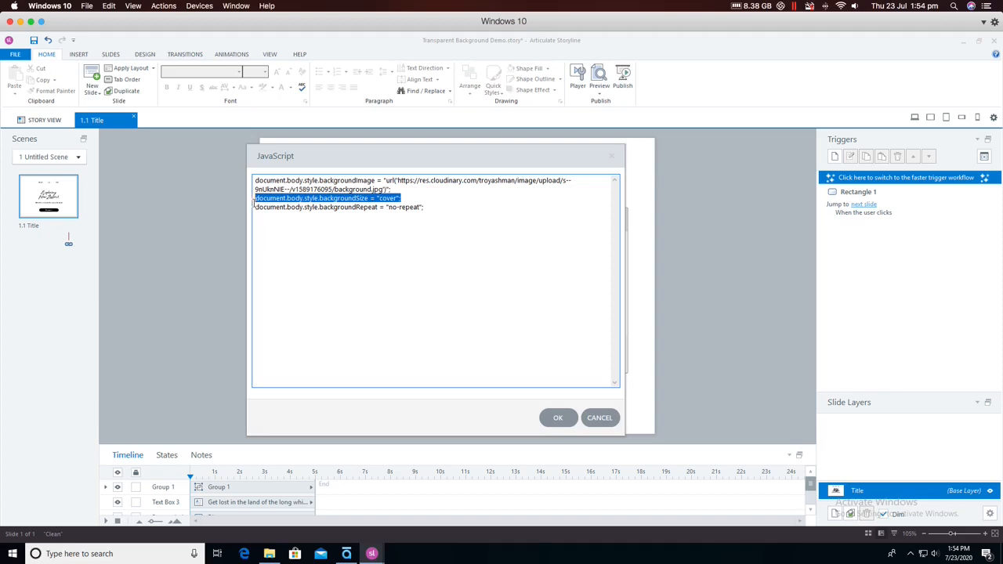
drag(255, 207, 432, 206)
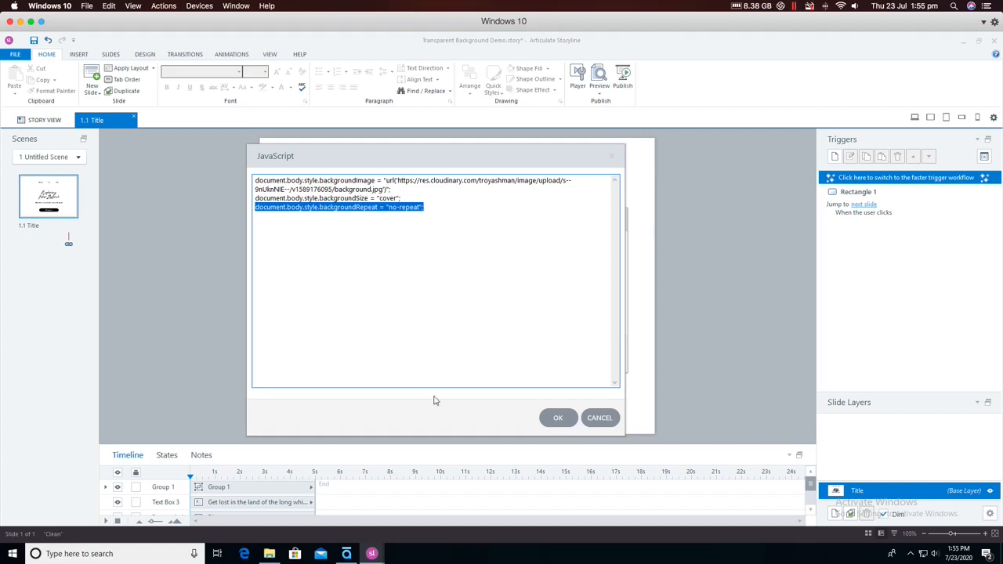
click(557, 416)
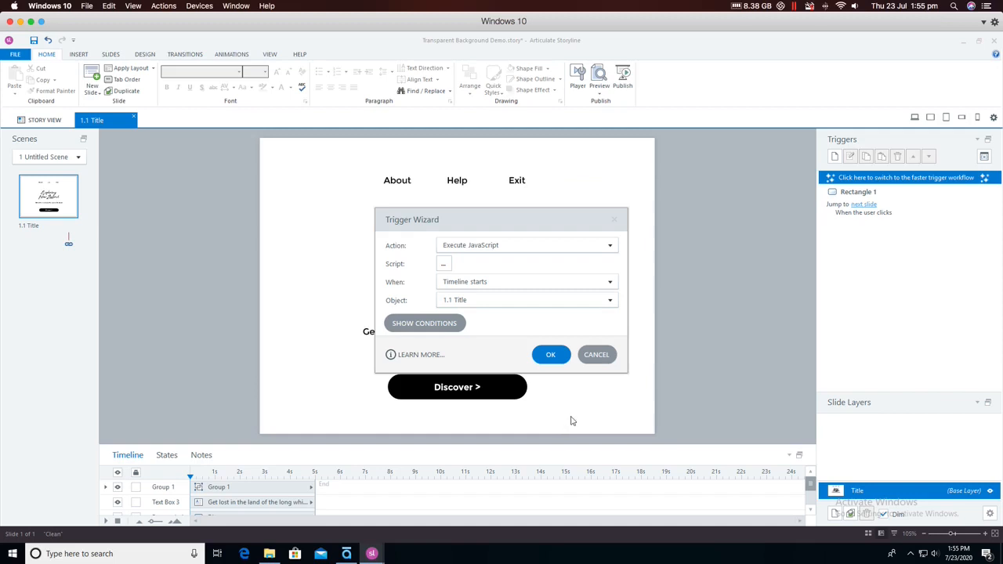
click(553, 355)
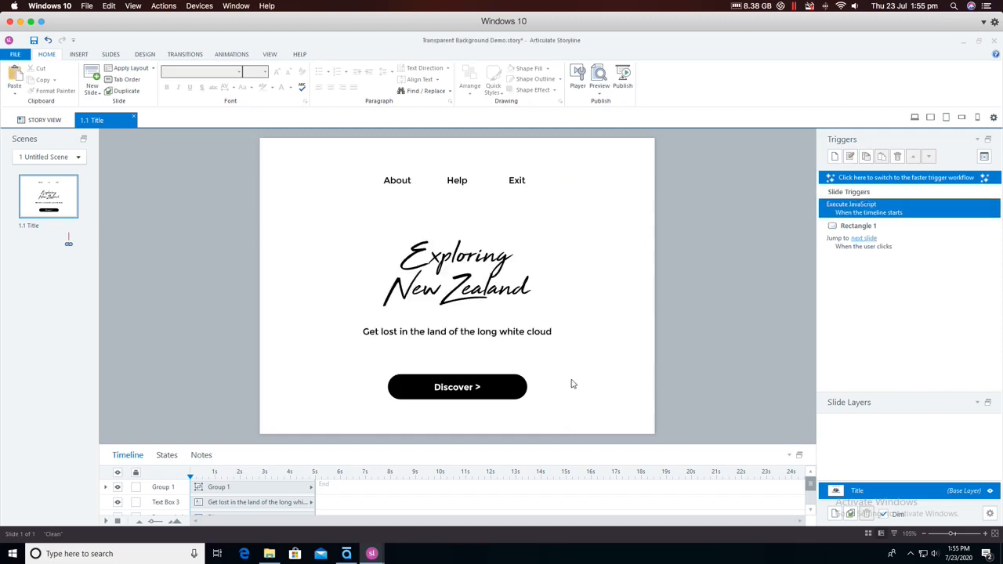
- Publish the entire project for Web as Untitled1 to the Mac desktop folder
click(624, 78)
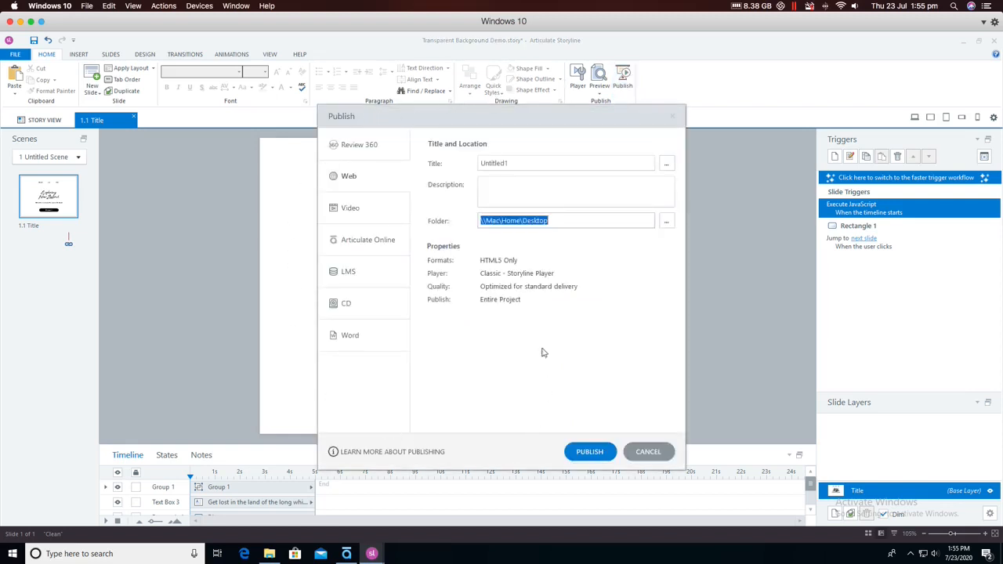
click(590, 451)
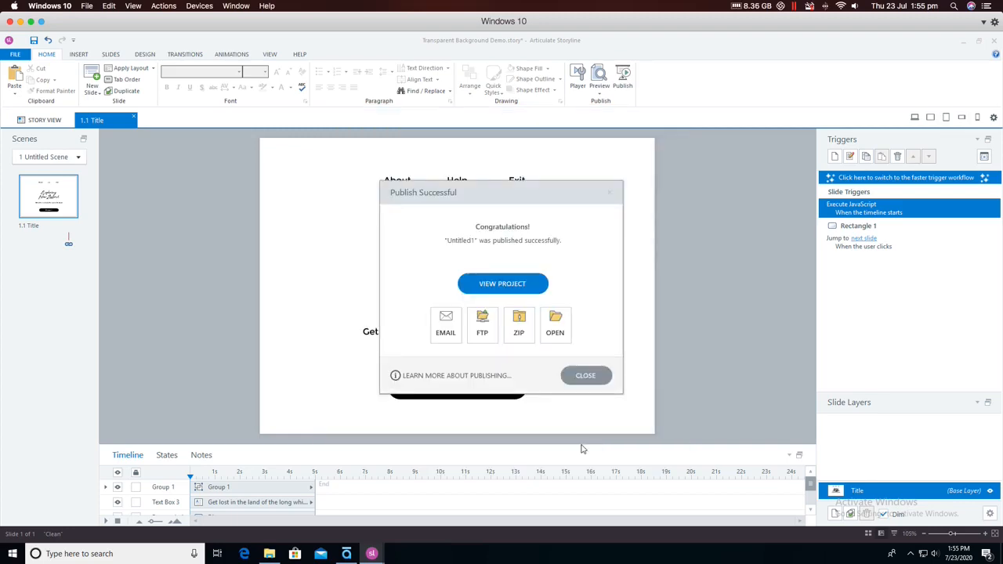
- Go to the Mac desktop and open story.html from the "Untitled1 - Storyline output" folder in Google Chrome
click(21, 22)
click(20, 22)
click(147, 146)
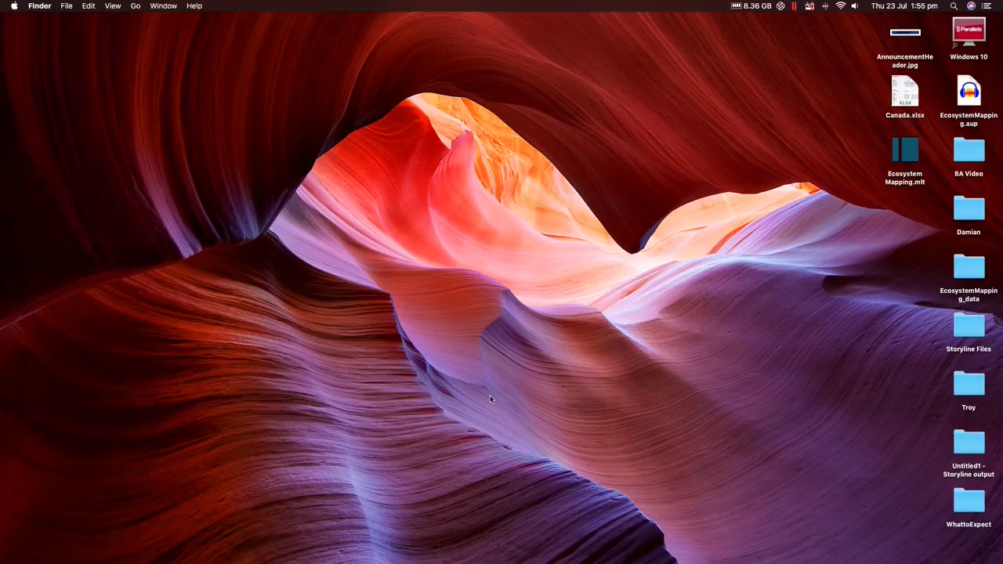
double_click(967, 440)
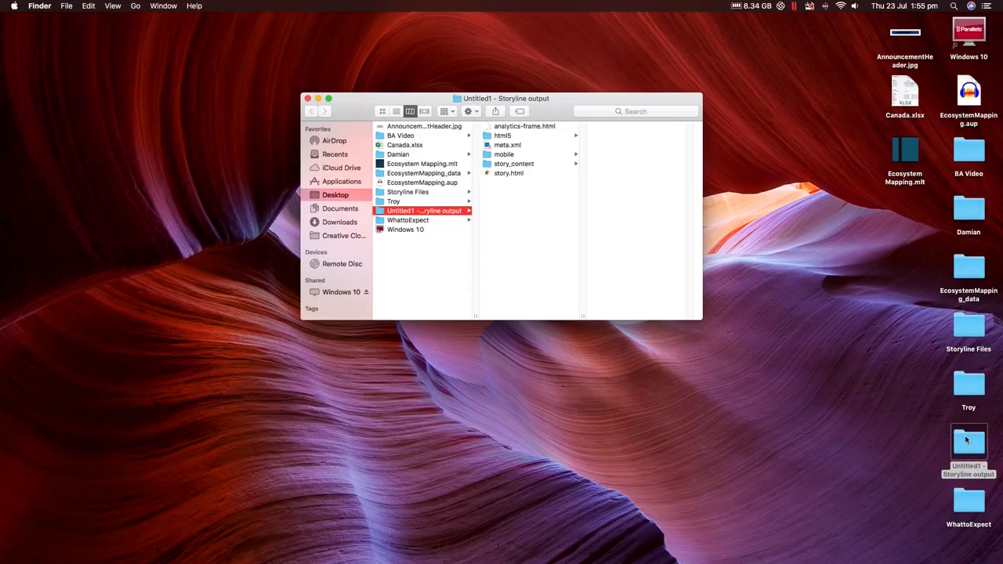
right_click(509, 173)
mouse_move(563, 188)
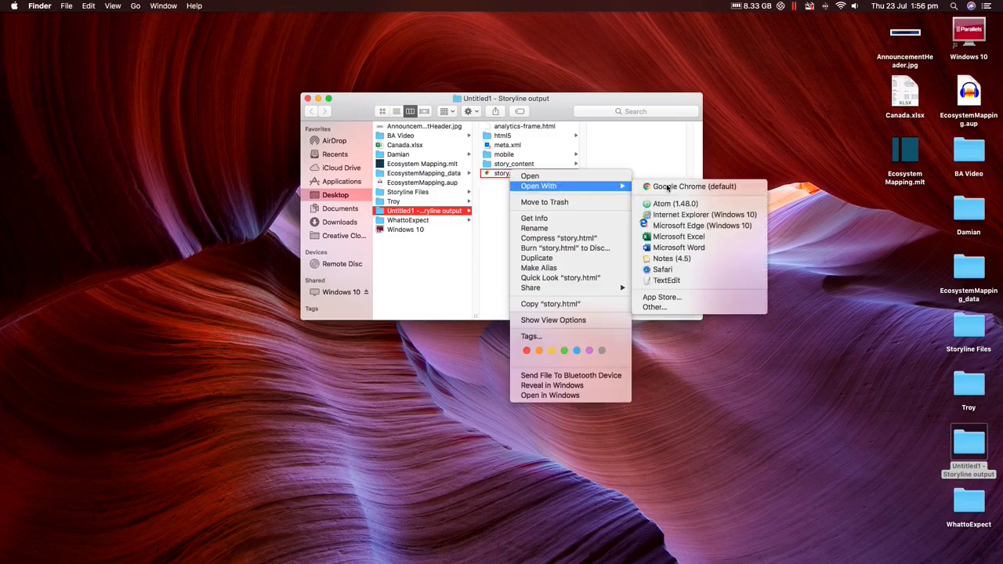
click(667, 188)
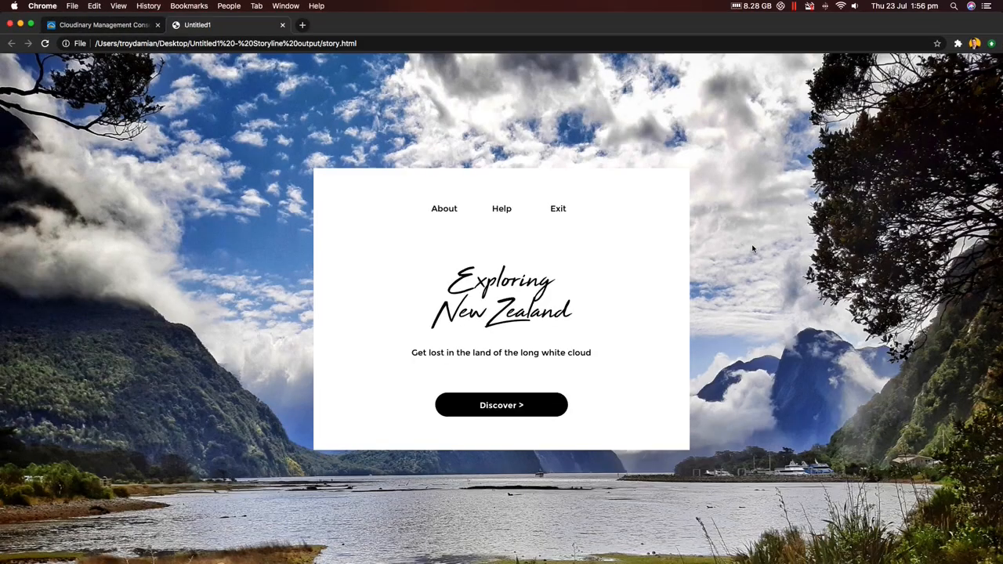